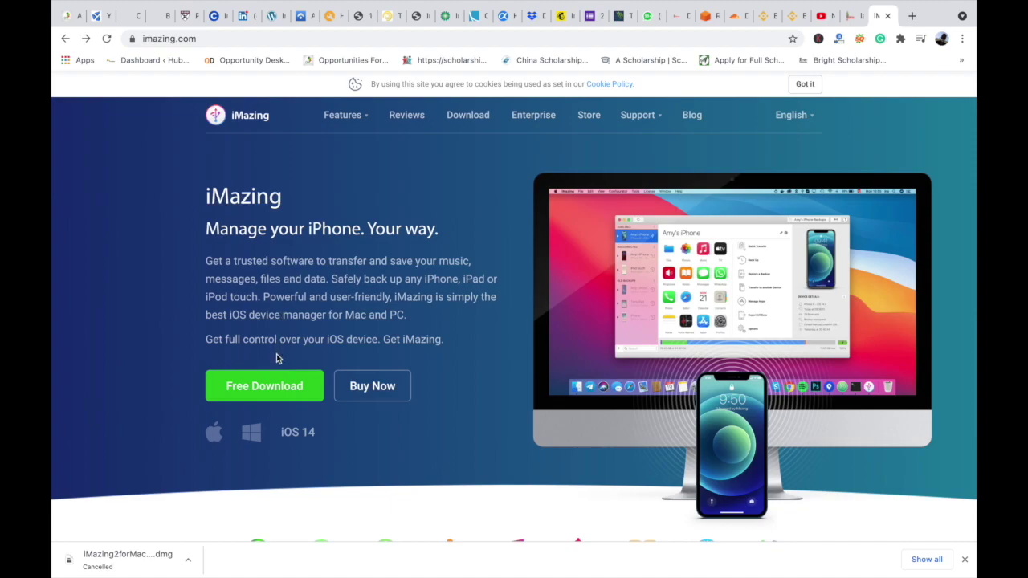
Step: Start the free iMazing for Mac download from imazing.com and view the thank-you page
click(277, 386)
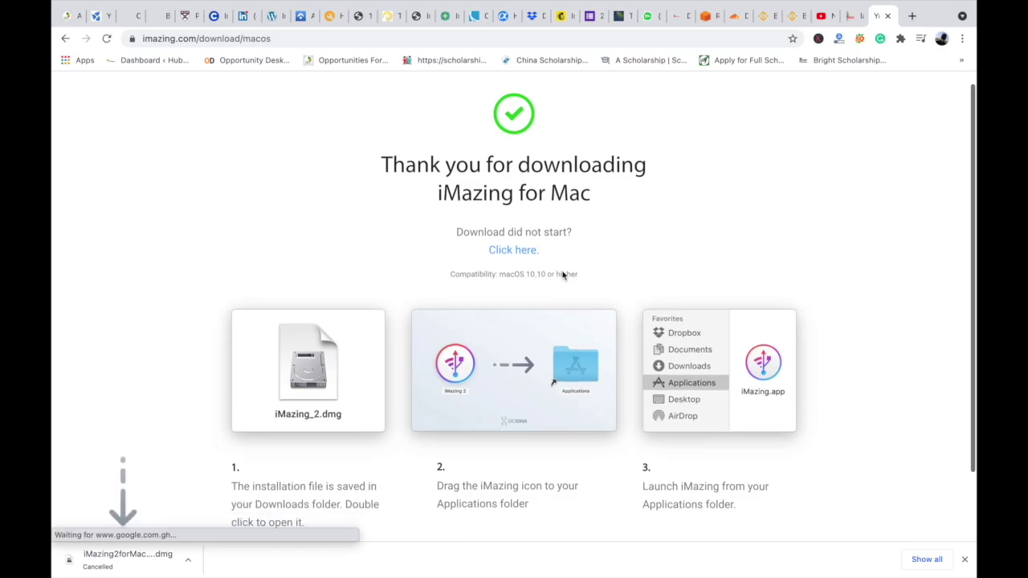
scroll(563, 276, down, 1)
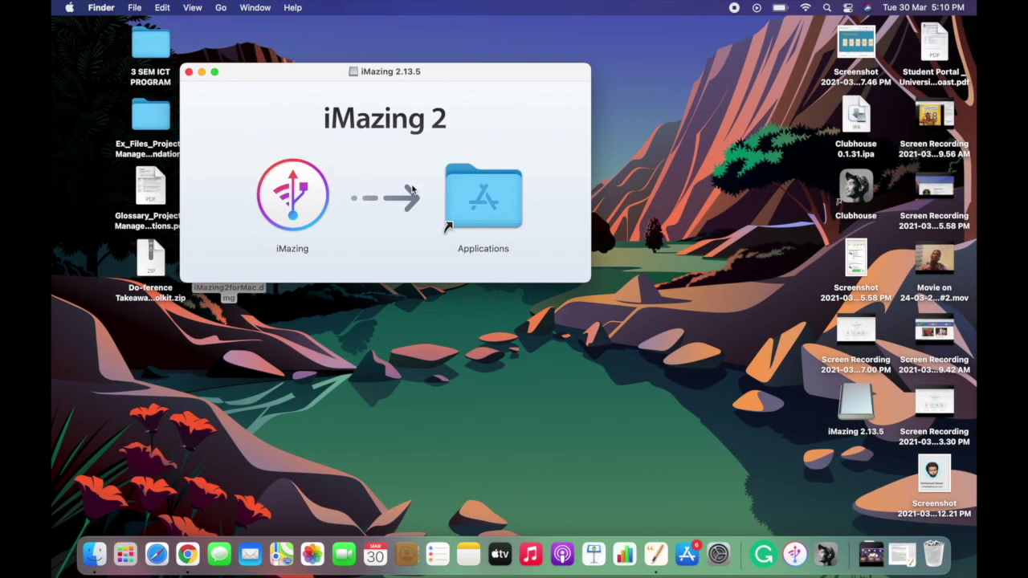
Step: Copy iMazing from the 2.13.5 disk image into Applications, replacing the existing copy
click(298, 203)
drag(298, 203, 468, 194)
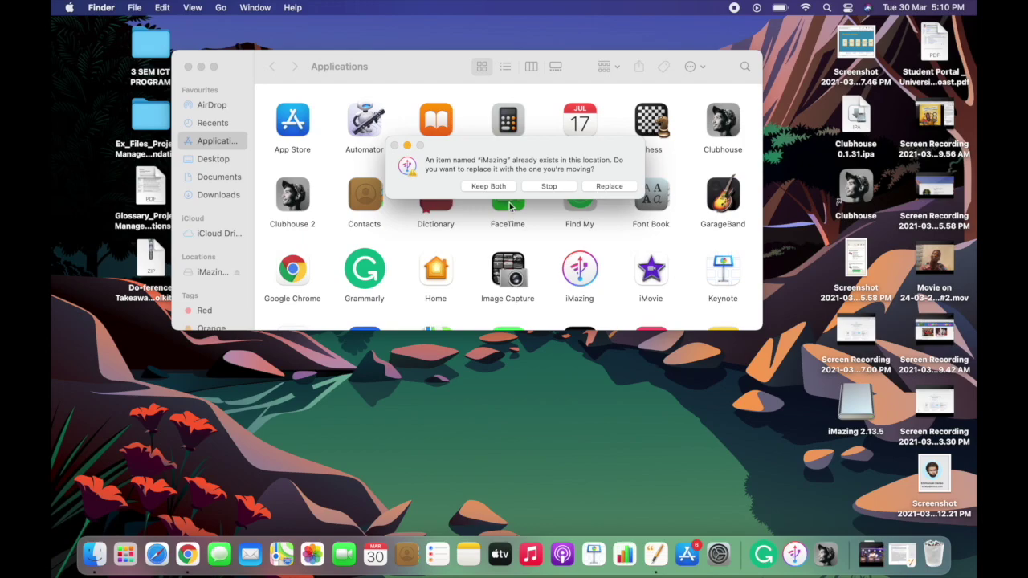
click(608, 186)
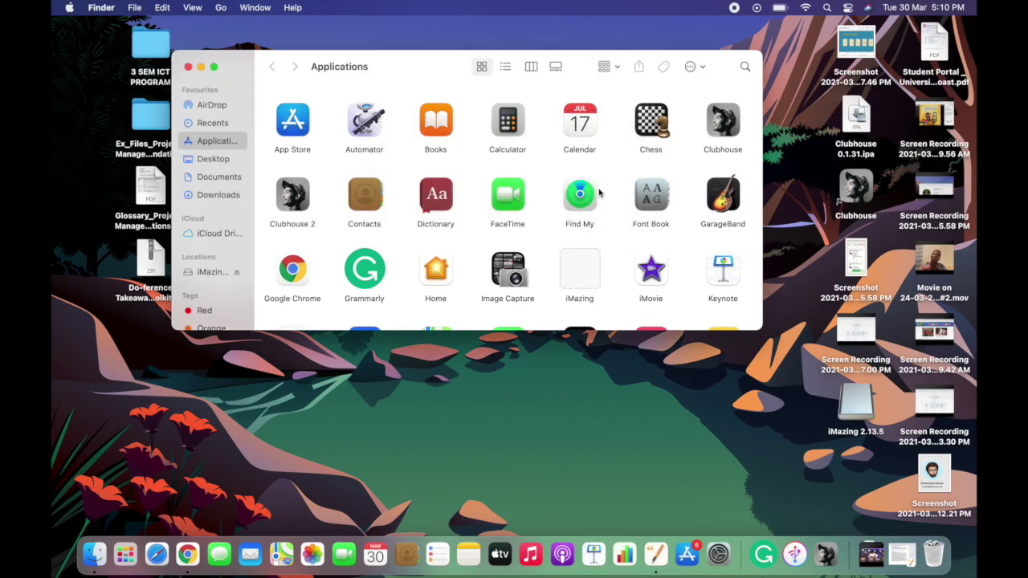
Step: Launch iMazing from Applications, approve the security prompt, and continue in trial mode
click(578, 279)
double_click(578, 279)
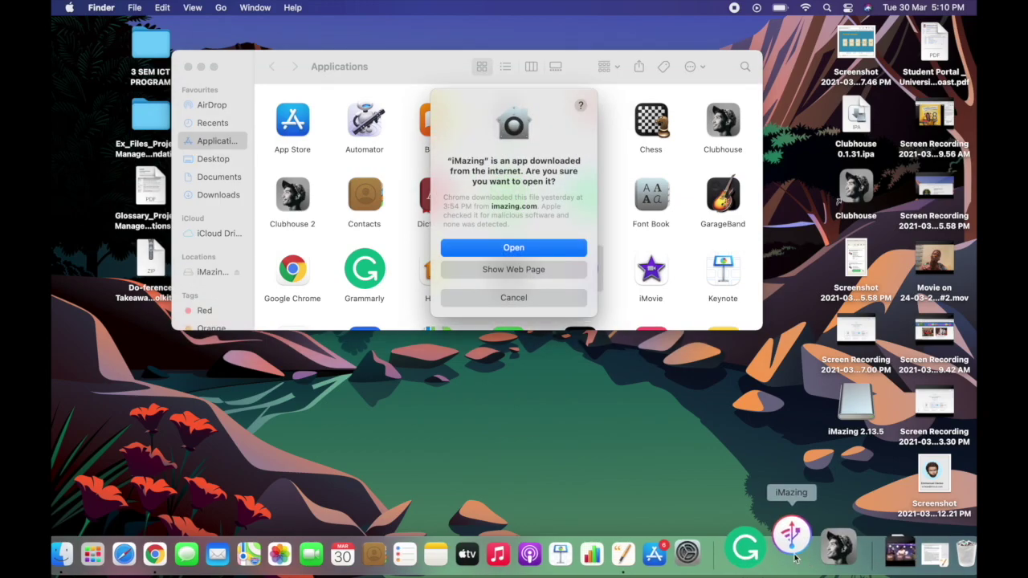
click(549, 246)
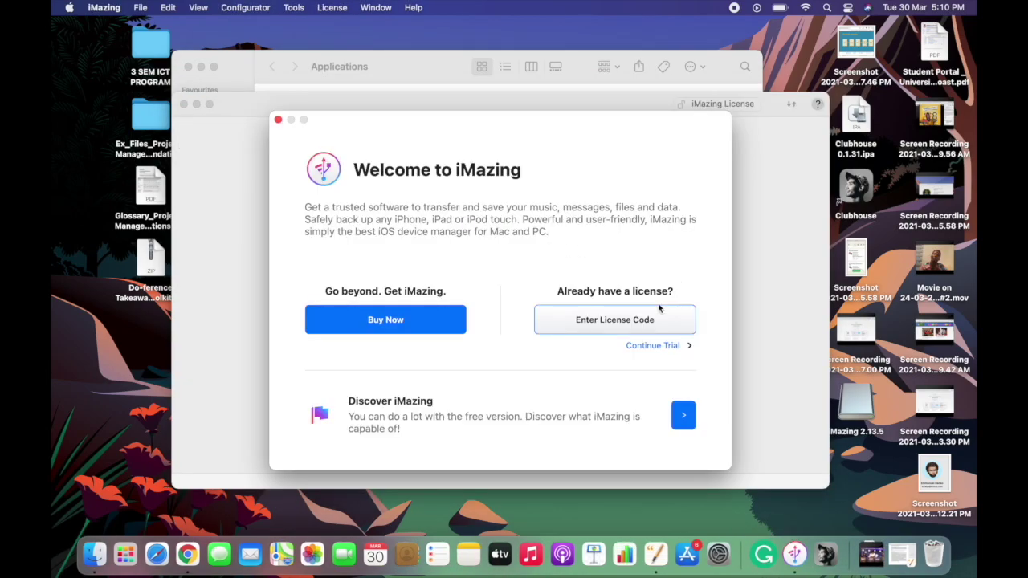
click(657, 348)
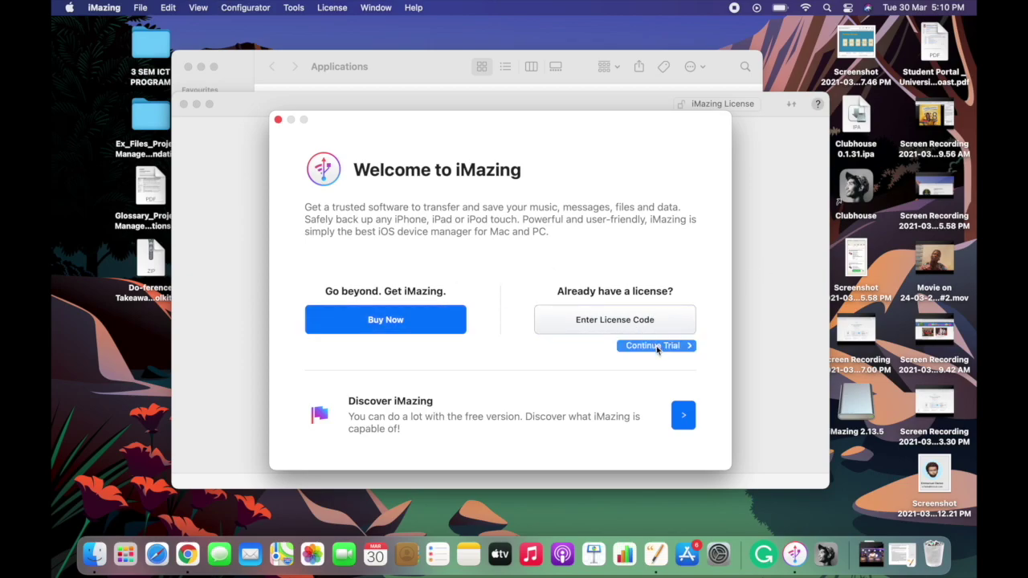
click(657, 346)
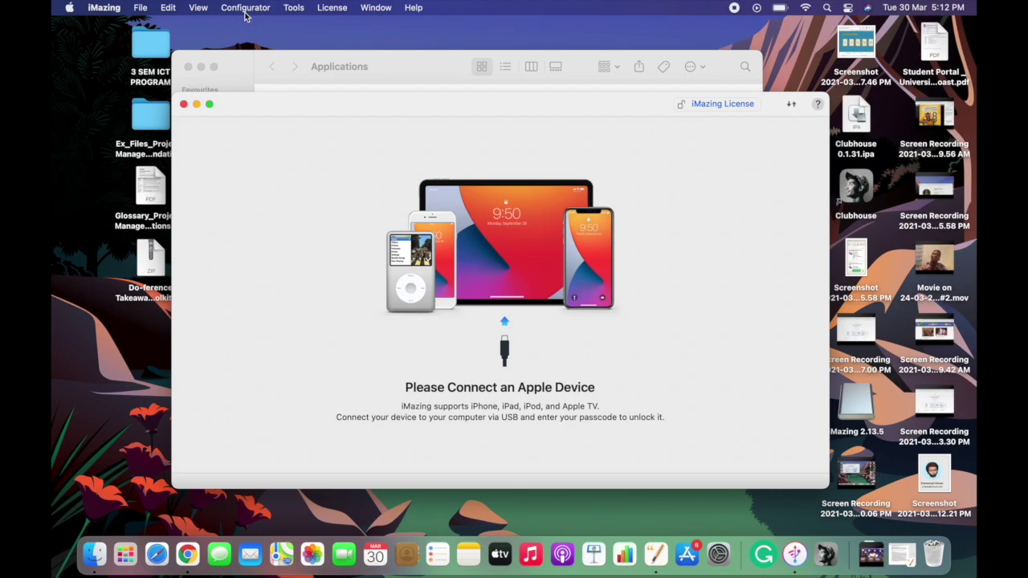
Step: Open Configurator > Library > Apps and choose to preview the Configurator Edition
click(245, 10)
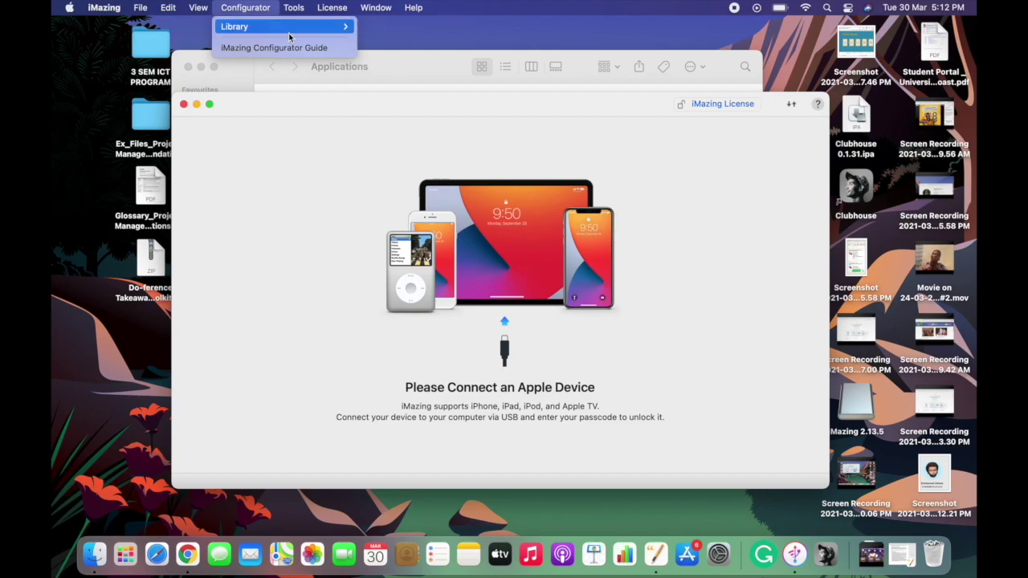
mouse_move(298, 29)
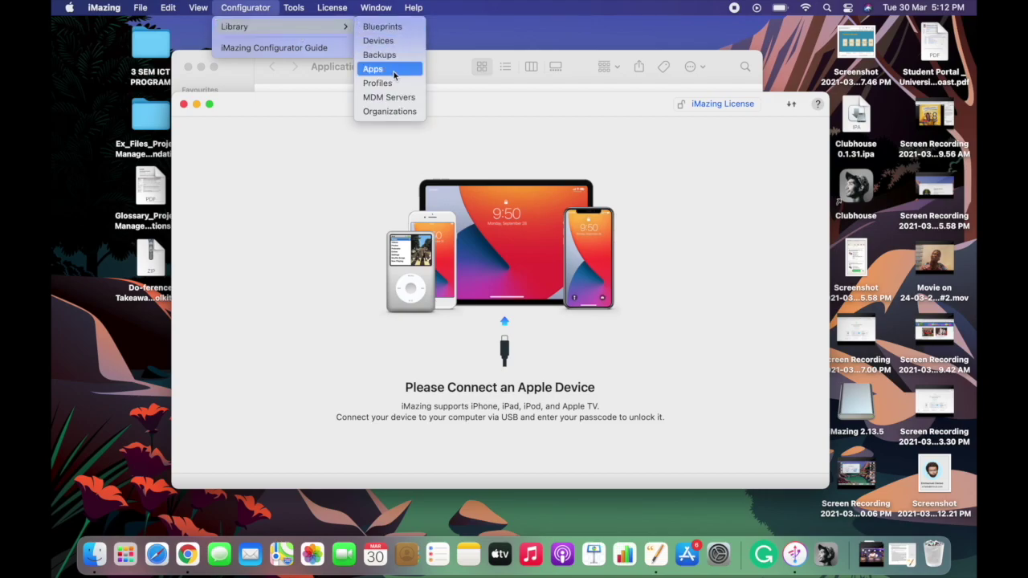
click(395, 75)
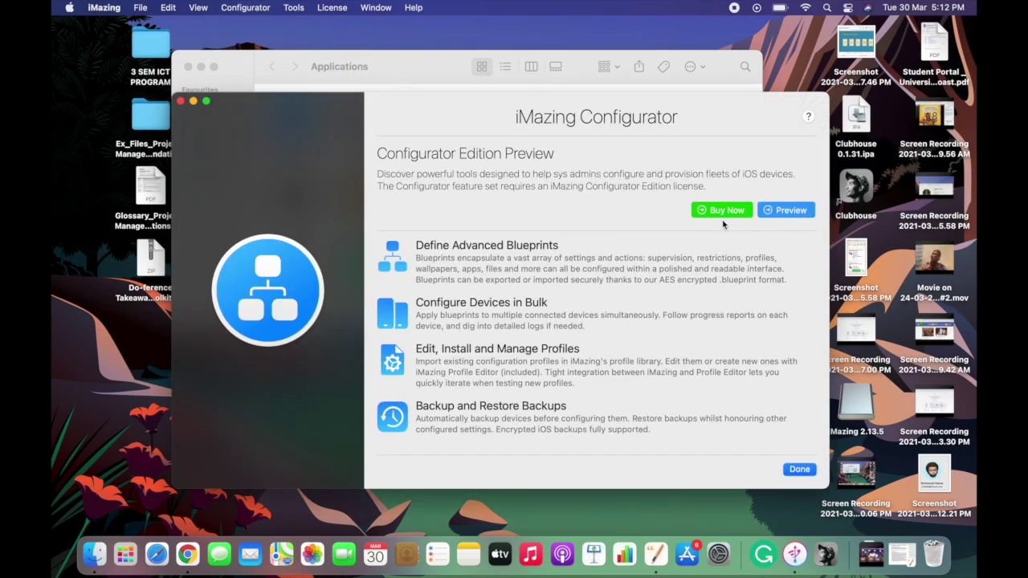
click(786, 211)
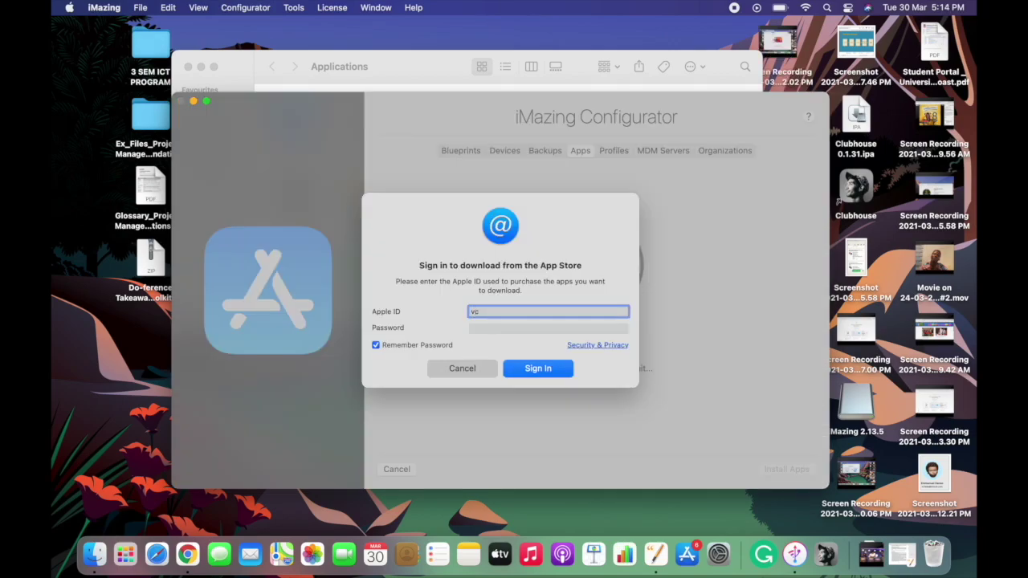
Step: Sign in to the App Store with the Apple ID e-mail and account password
key(Tab)
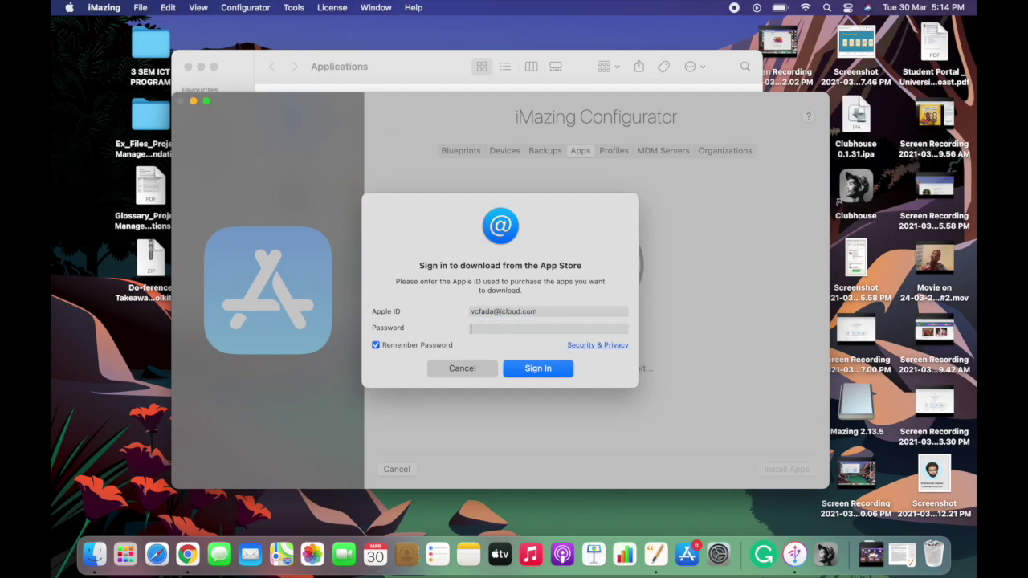
text(•••••)
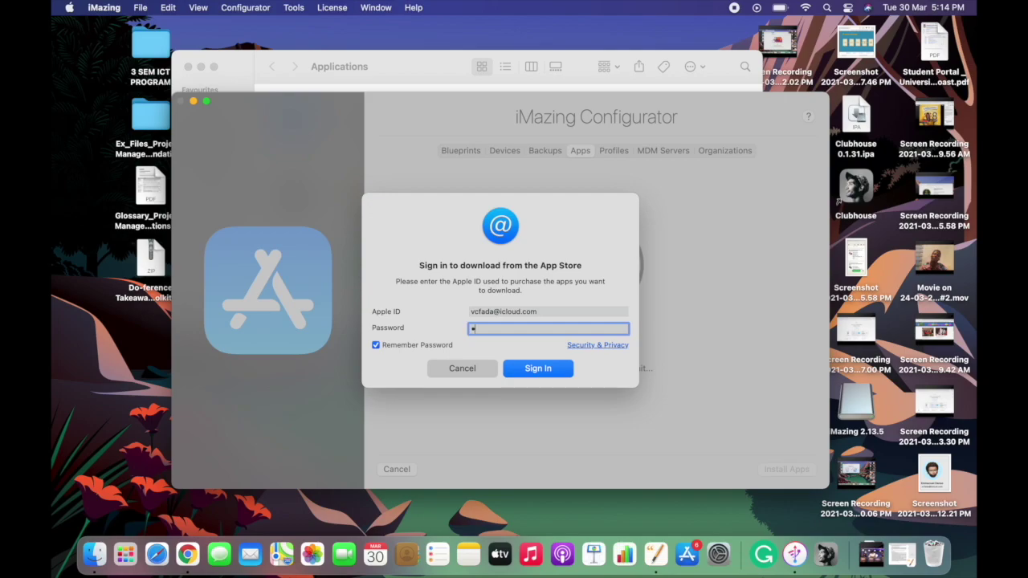
text(•••••)
key(Return)
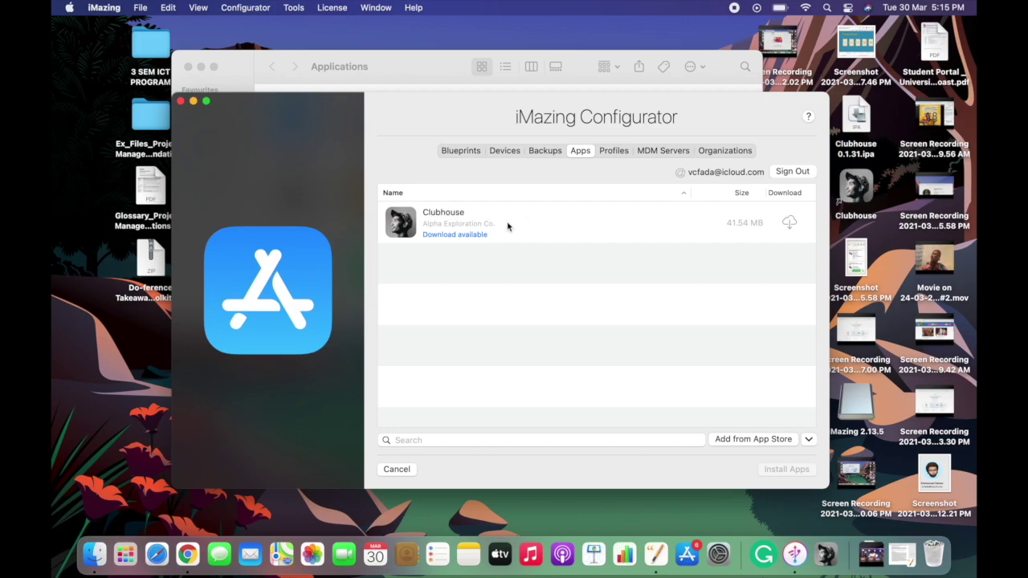
Step: Search the App Store for 'clubhouse' and download Clubhouse: Drop-in audio chat into the library
click(736, 441)
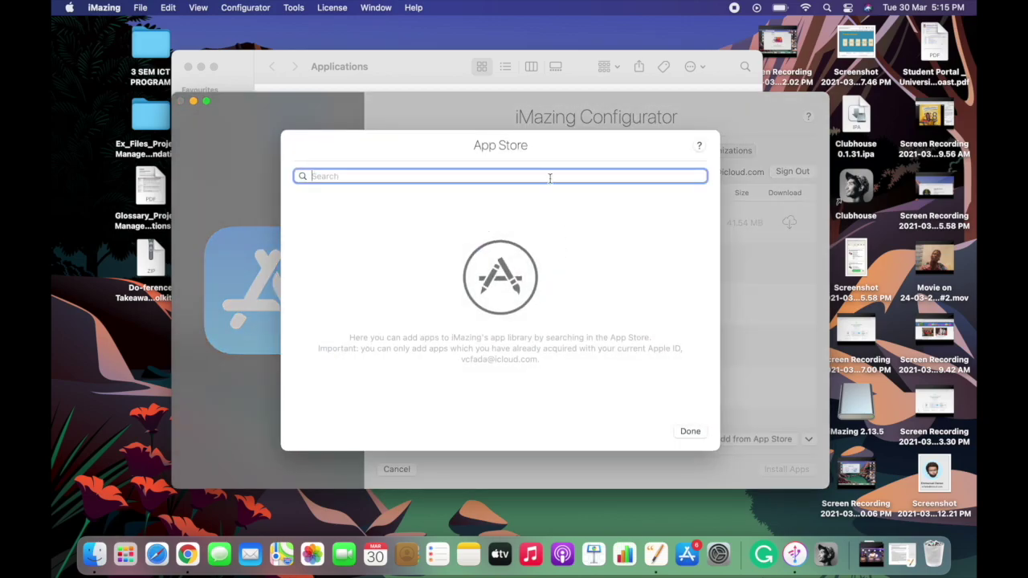
text(clu)
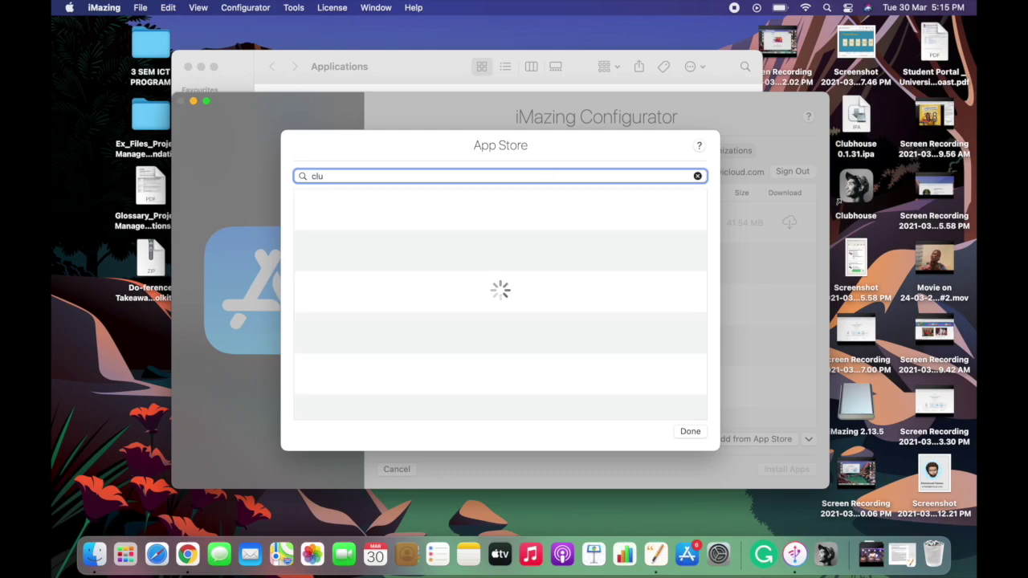
text(bhouse)
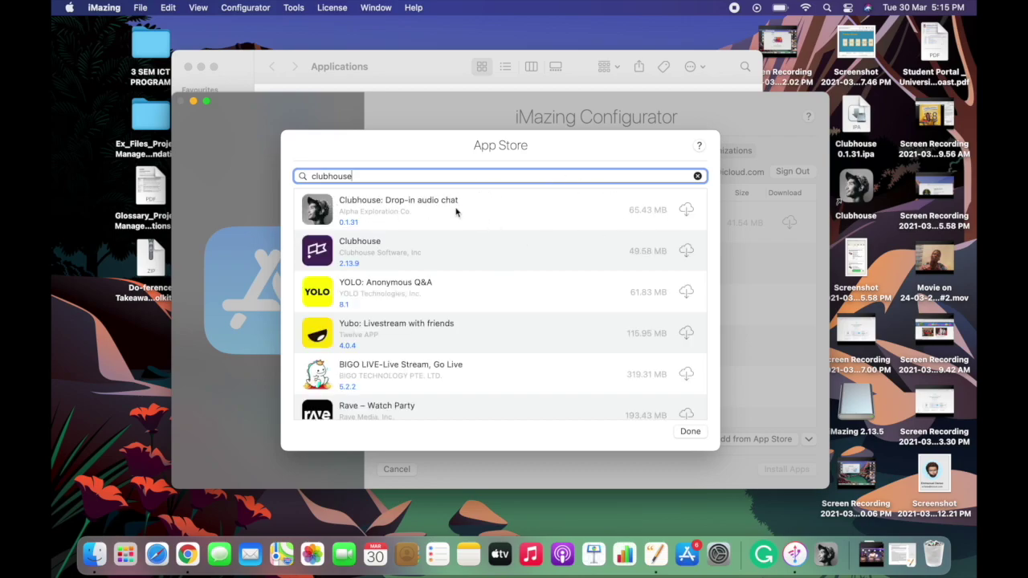
click(687, 210)
click(698, 176)
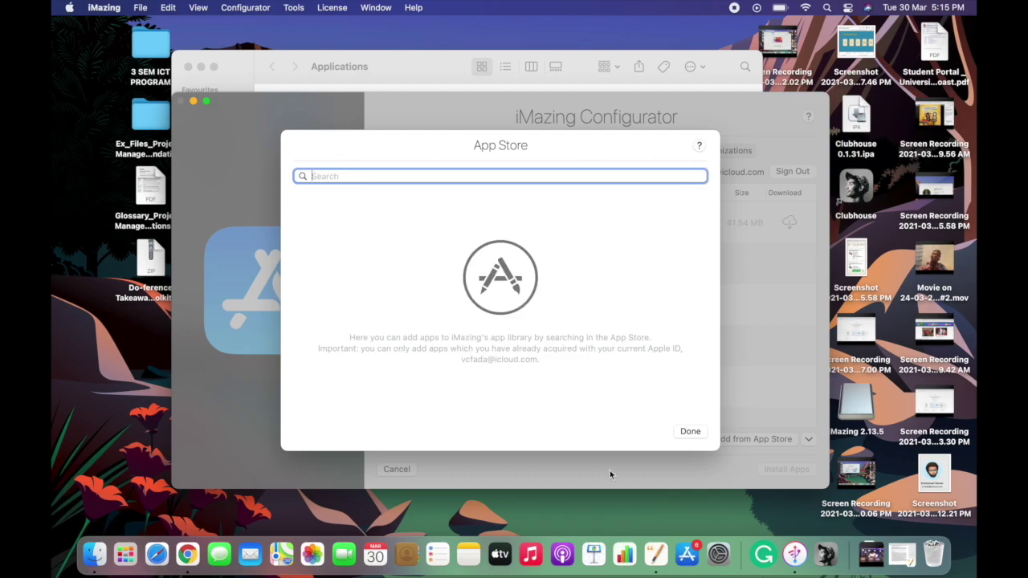
click(683, 432)
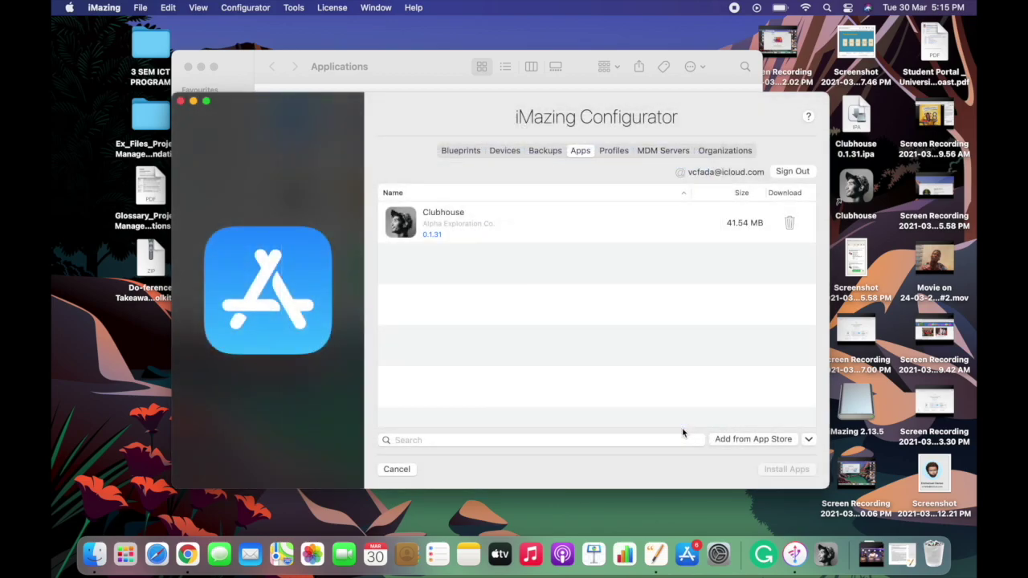
Step: Export Clubhouse as an .IPA file and save it to the Desktop
right_click(578, 228)
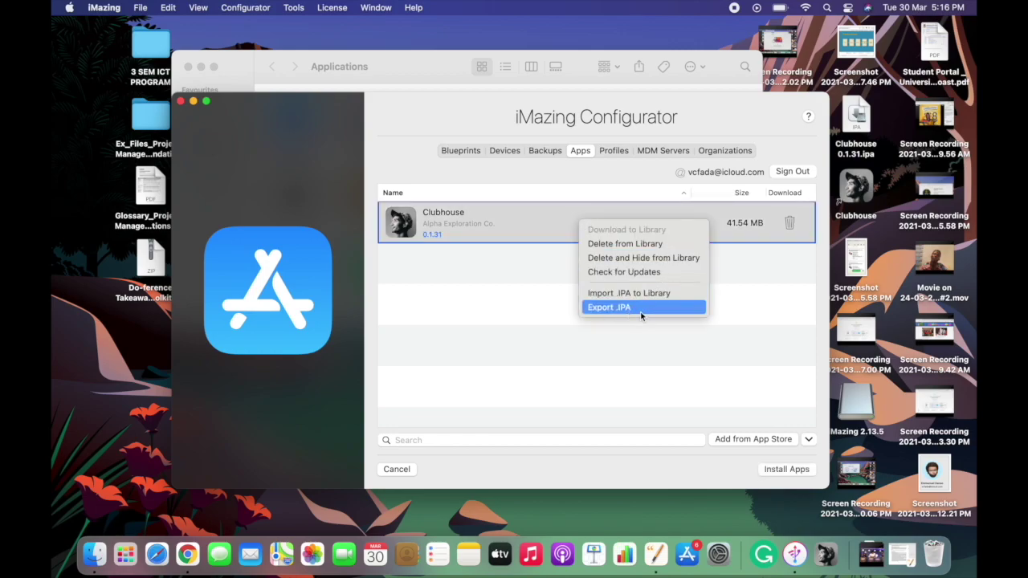
click(640, 313)
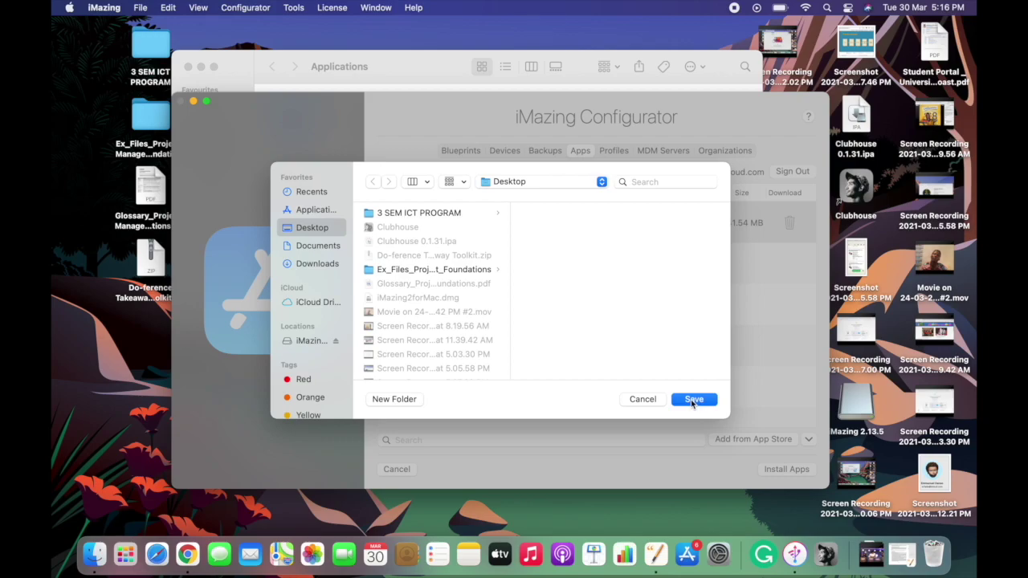
click(693, 399)
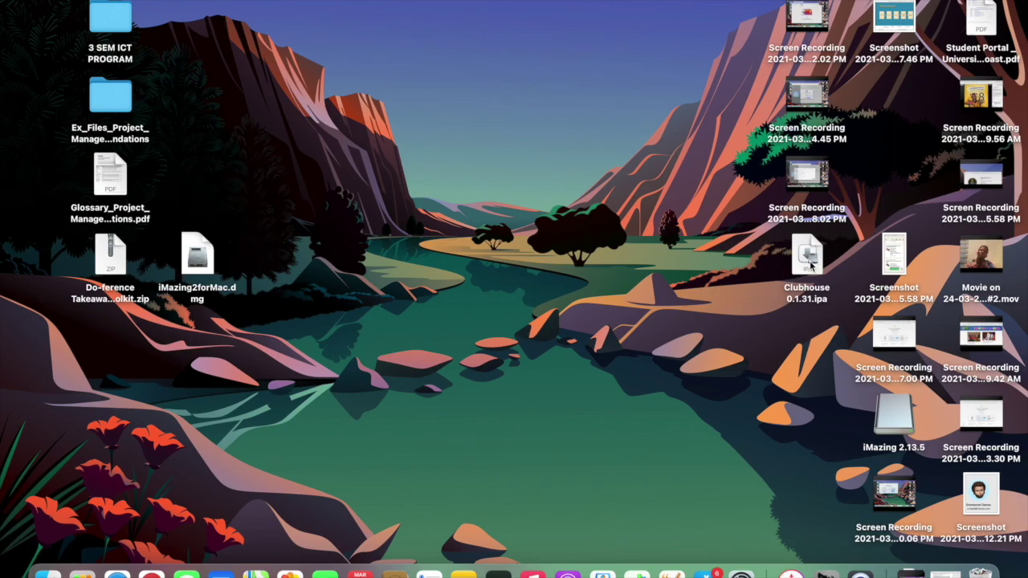
Step: Install Clubhouse 0.1.31.ipa from the Desktop and launch Clubhouse from Applications
double_click(807, 255)
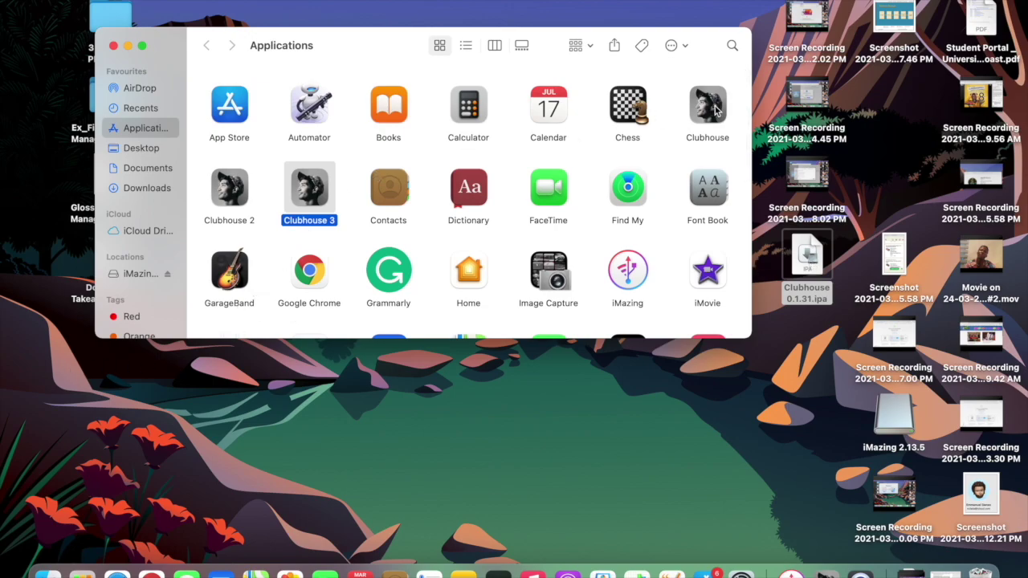
click(715, 110)
double_click(716, 110)
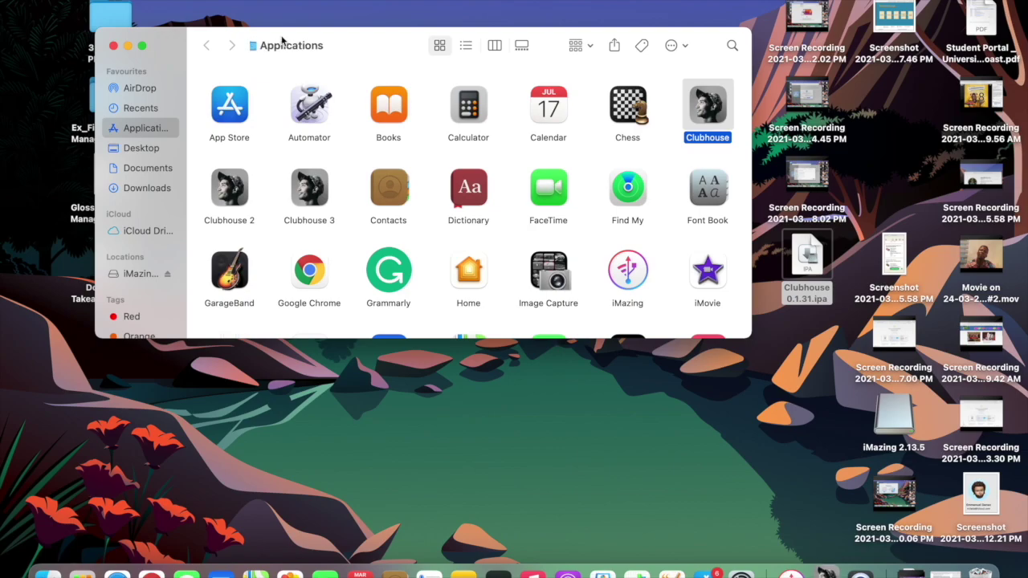